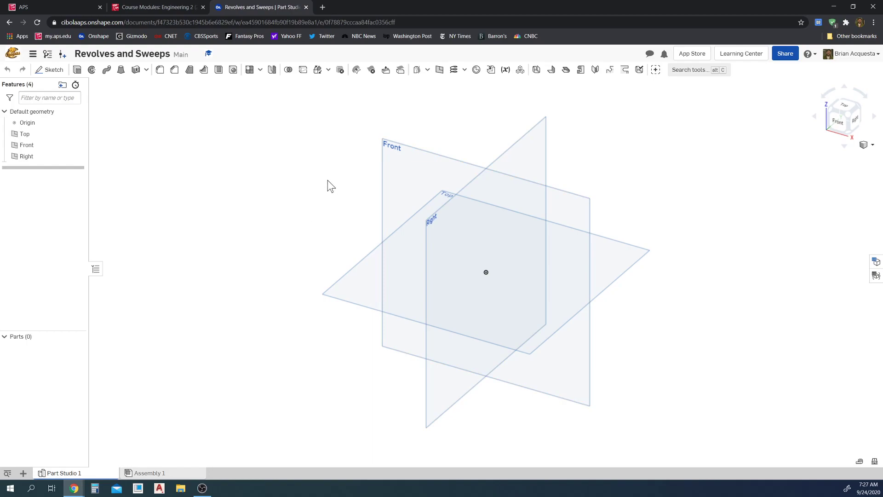
Start a sketch on the Front plane, view it head-on and hide the default planes
left_click(408, 162)
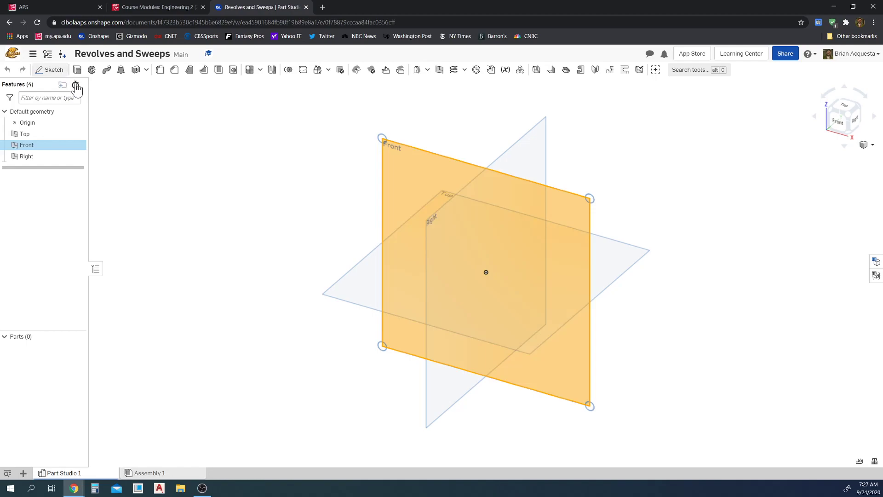
key("shift+s")
key("n")
key("p")
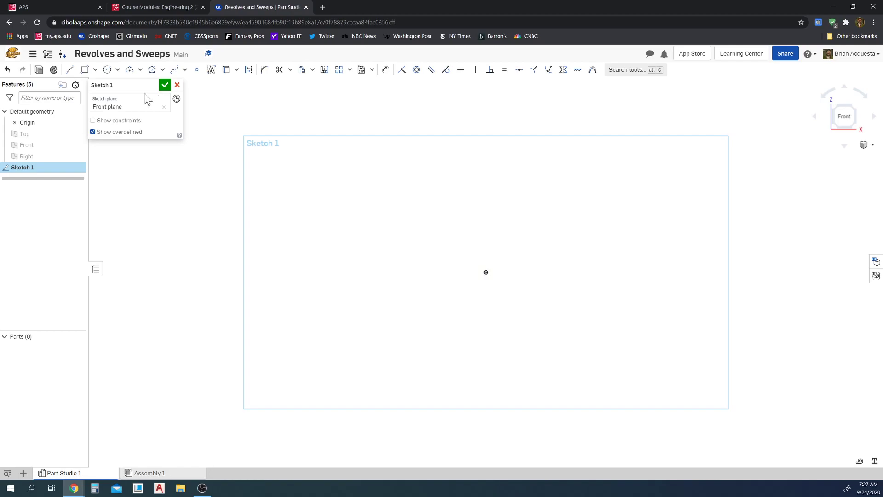
Sketch a closed four-sided profile beside the origin, with verticals about 2.92 and 1.87 in, a sloped top and a base about 1.14 in
left_click(70, 70)
left_click(514, 272)
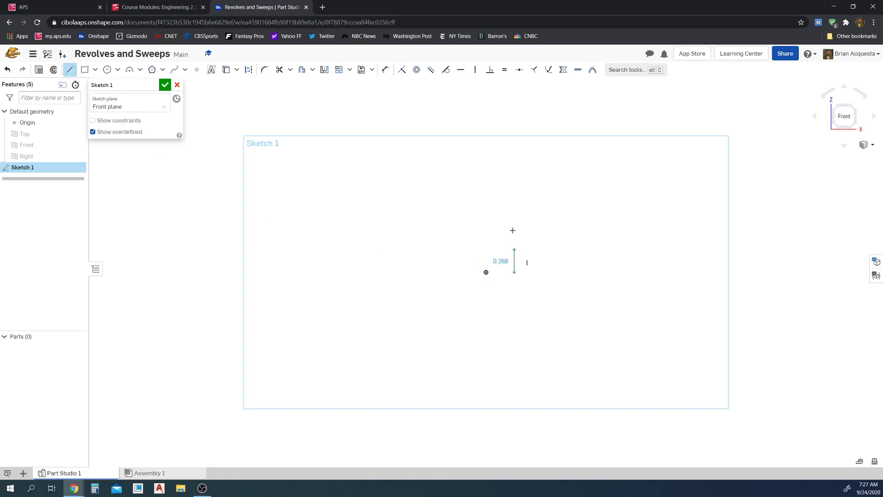
left_click(515, 156)
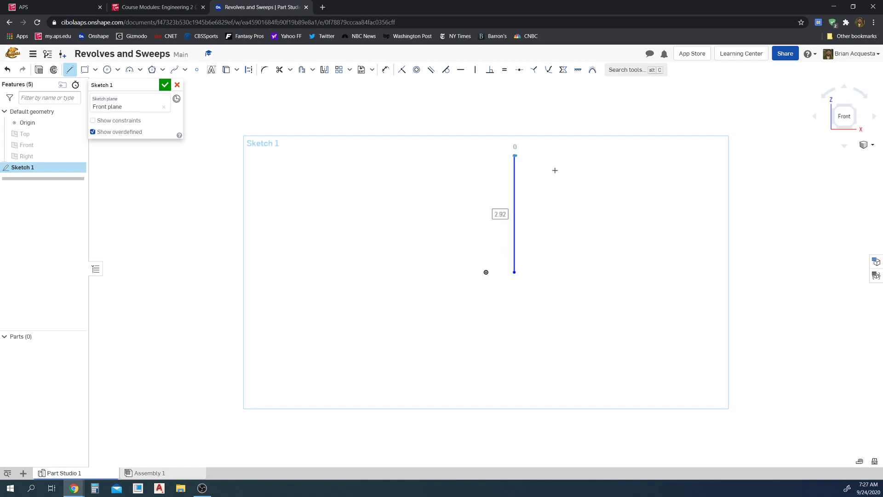
left_click(563, 198)
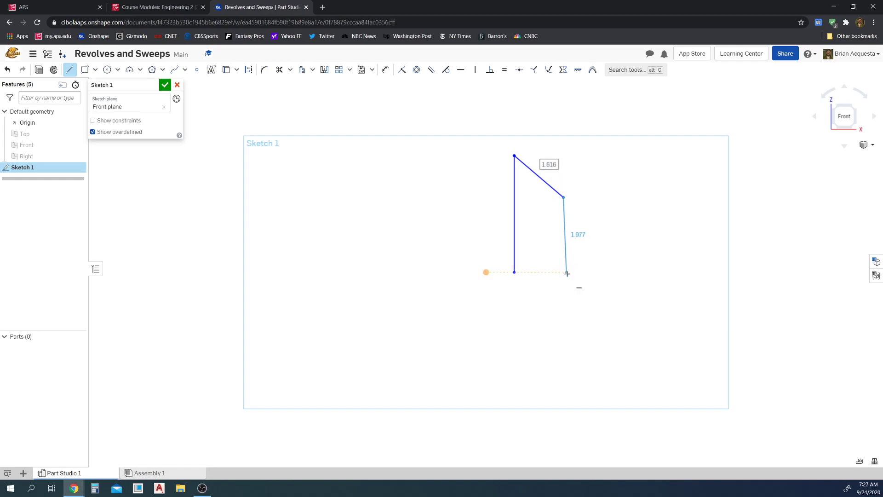
left_click(563, 272)
left_click(514, 272)
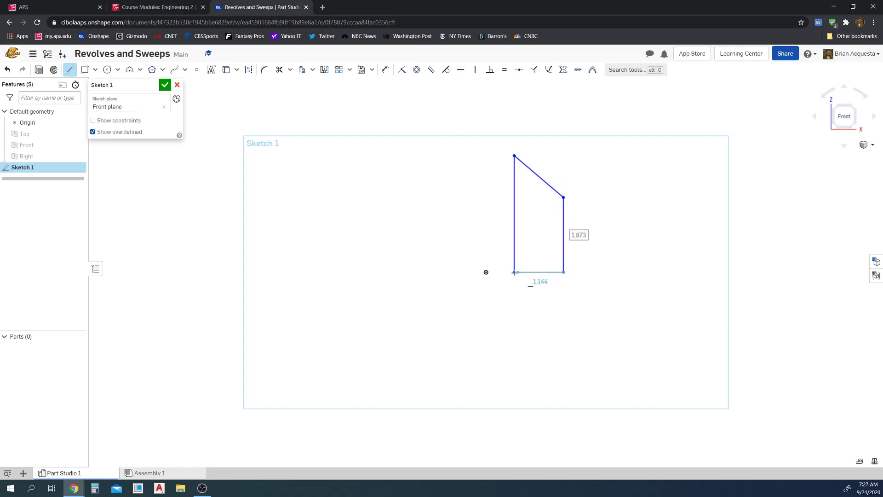
key("Escape")
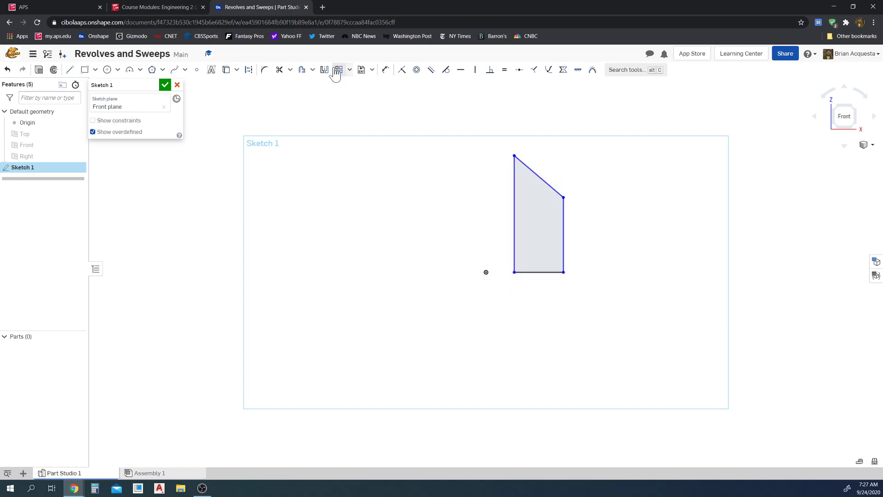
Dimension the profile's inner vertical edge, nearest the origin, to 5 in
left_click(386, 70)
left_click(514, 217)
left_click(481, 263)
type("5")
key("Return")
scroll(591, 192, "down", 2)
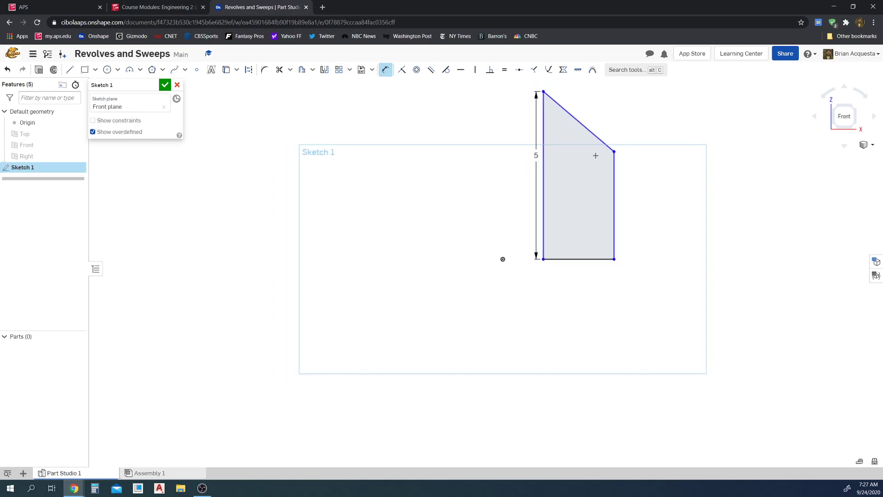
Dimension the profile's lower outer corner 6 in horizontally from the origin and its base 2 in wide
left_click(614, 256)
left_click(559, 292)
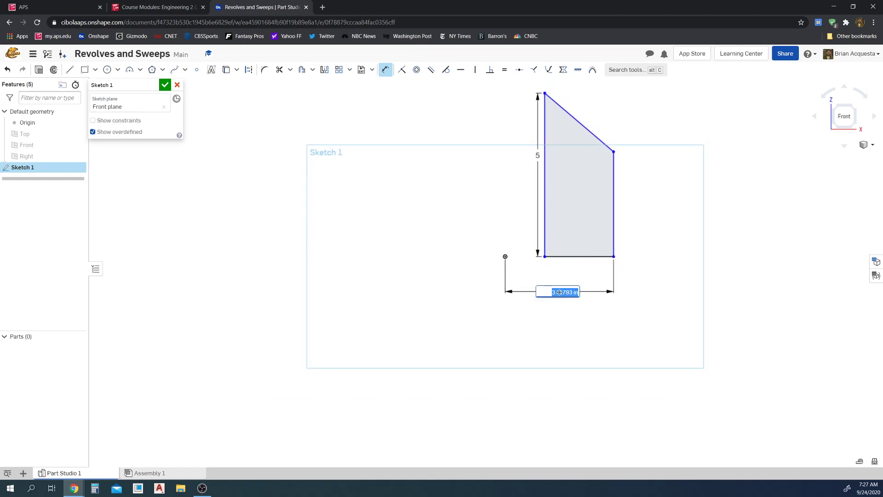
left_click(624, 256)
left_click(622, 272)
type("2")
key("Return")
Dimension the profile's outer vertical edge to 3 in and finish the sketch
left_click(703, 223)
left_click(719, 206)
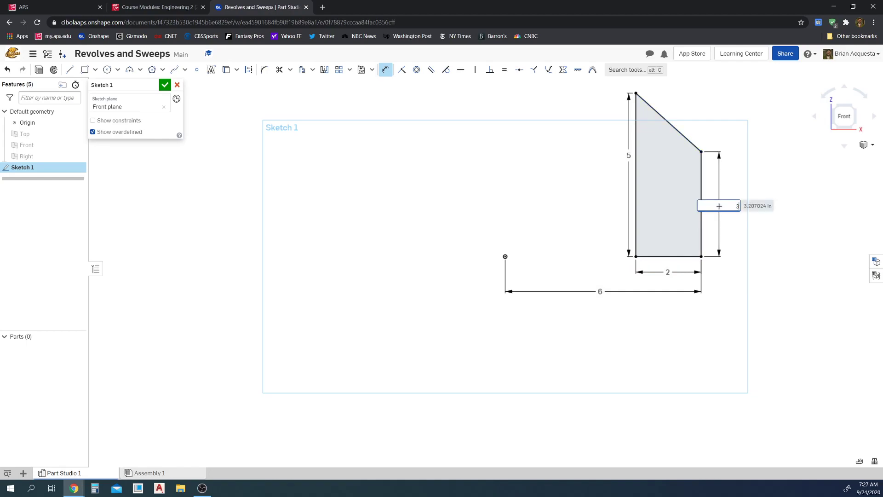
type("3")
key("Return")
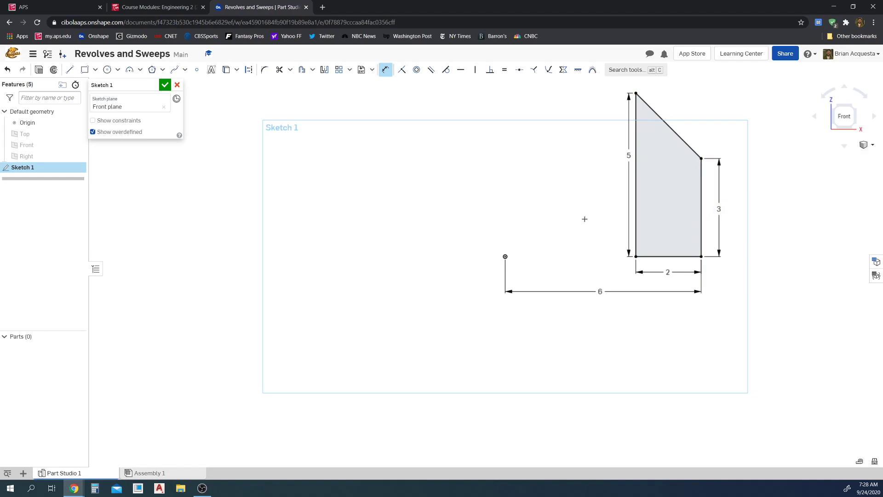
left_click(165, 85)
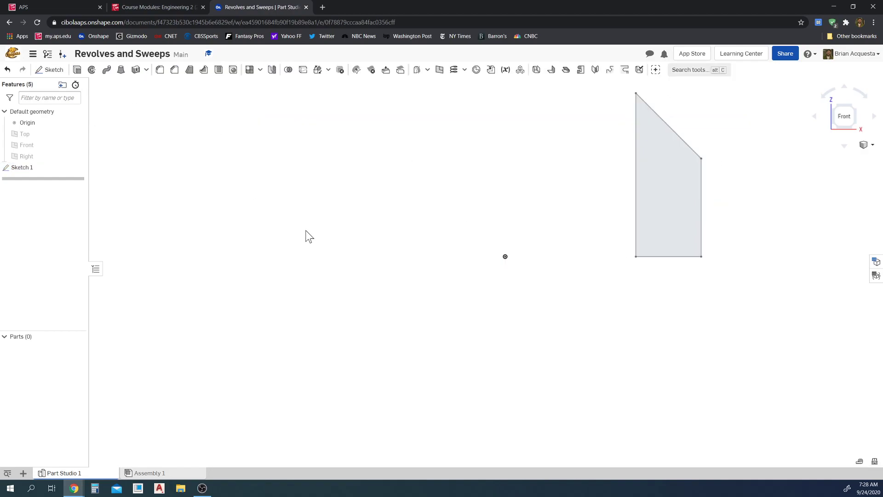
Revolve the Sketch 1 profile fully as a new solid about the vertical axis of a mate connector at the origin
right_click_drag(396, 282, 379, 312)
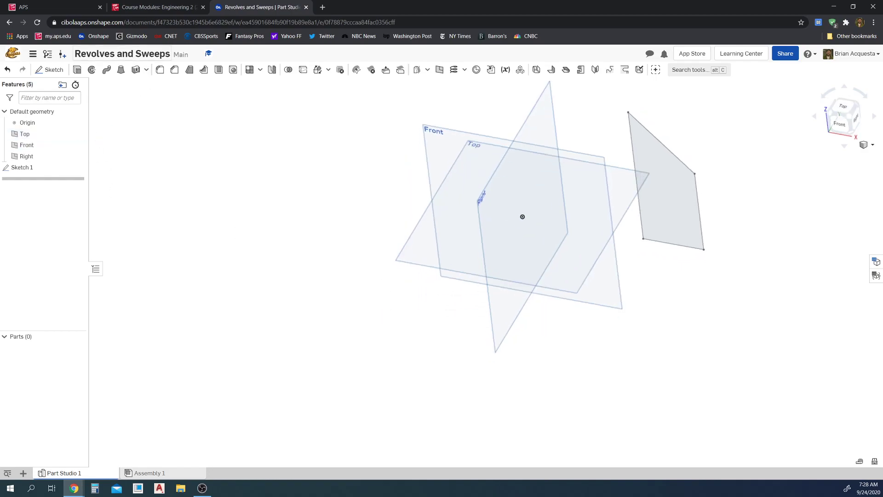
left_click(91, 71)
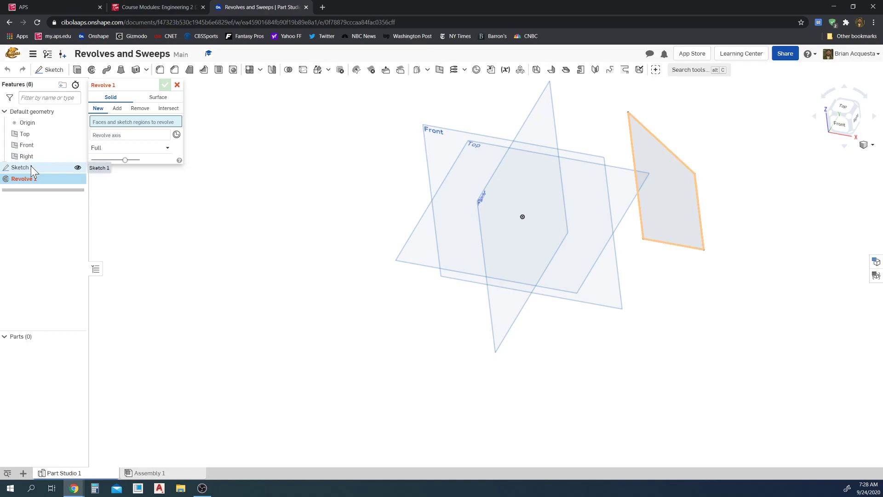
left_click(78, 167)
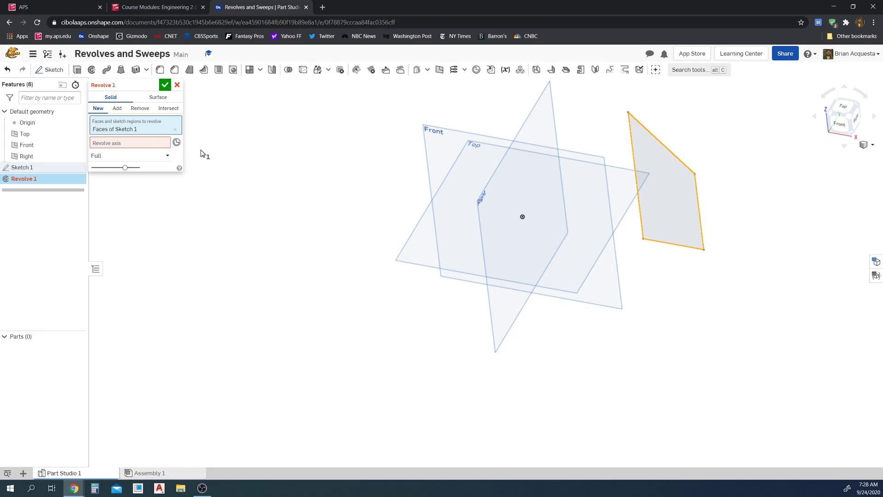
left_click(178, 143)
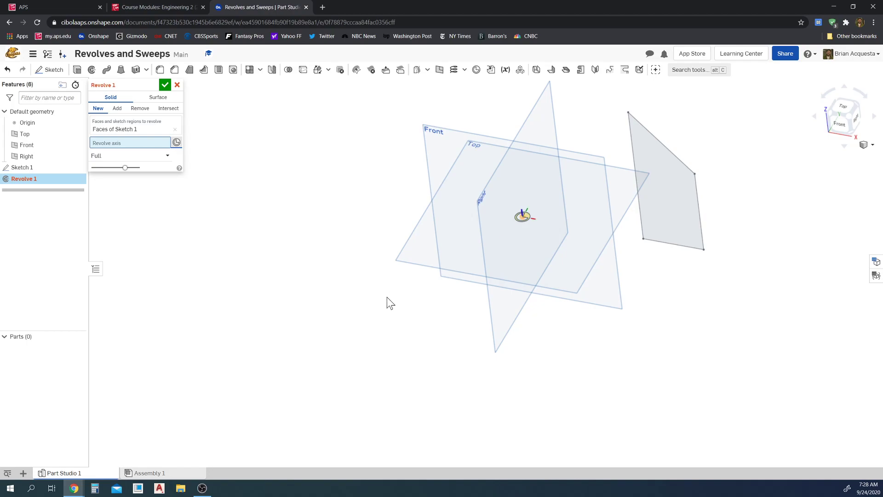
left_click(523, 216)
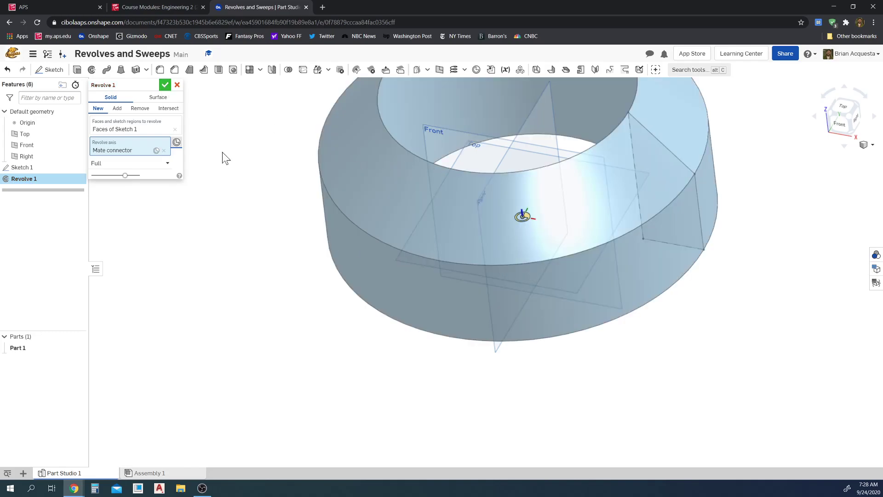
left_click(165, 84)
Highlight Sketch 1 on the revolved ring and examine the profile's position from several angles
scroll(375, 238, "down", 5)
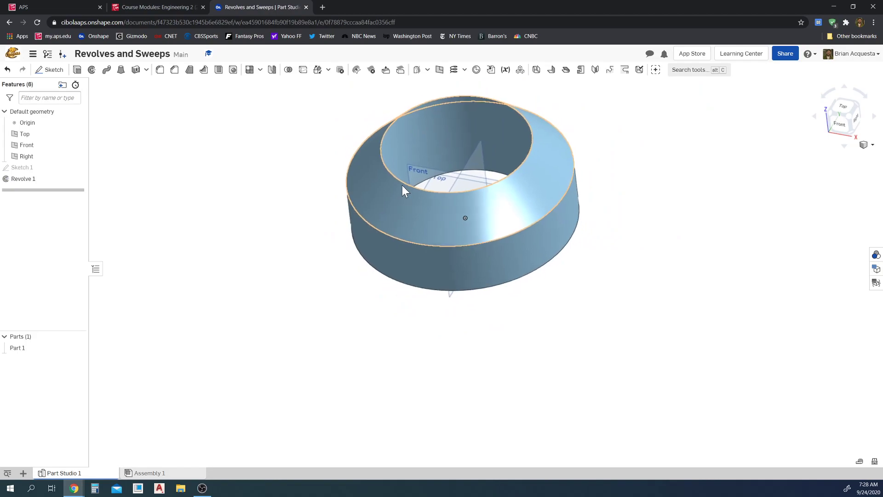
right_click_drag(345, 167, 363, 252)
left_click(44, 167)
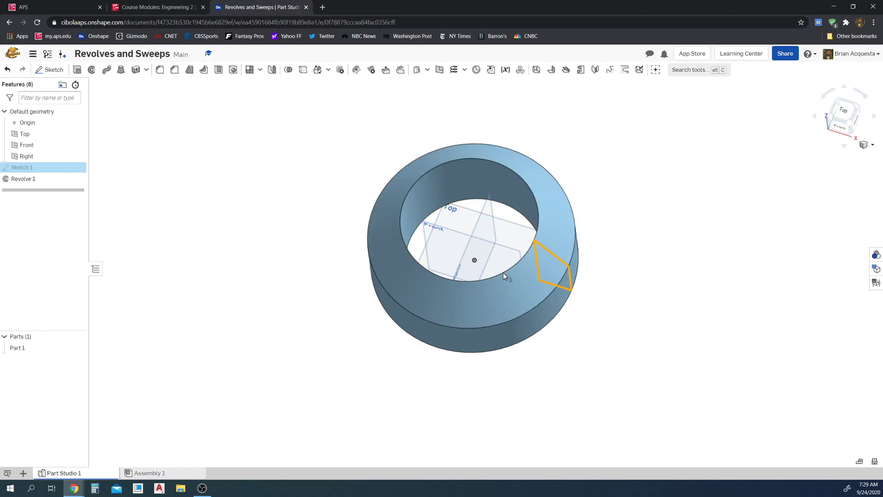
right_click_drag(636, 296, 607, 284)
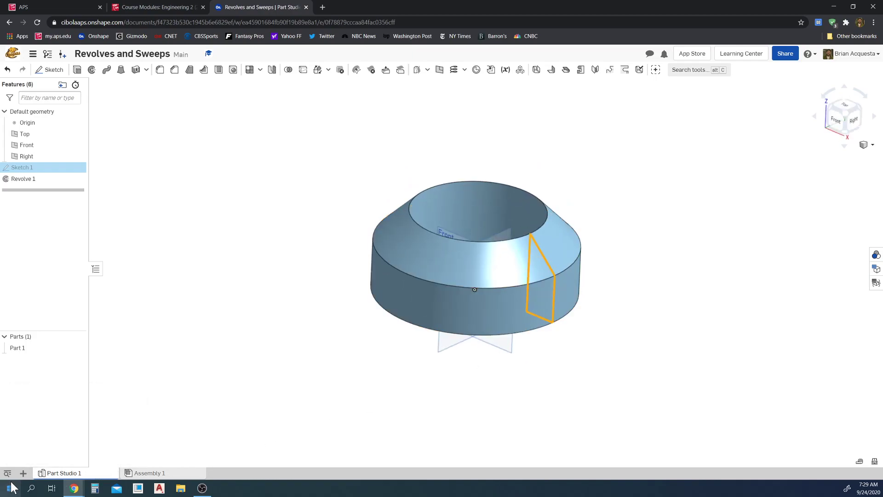
Add a second Part Studio to the document and open it
left_click(25, 477)
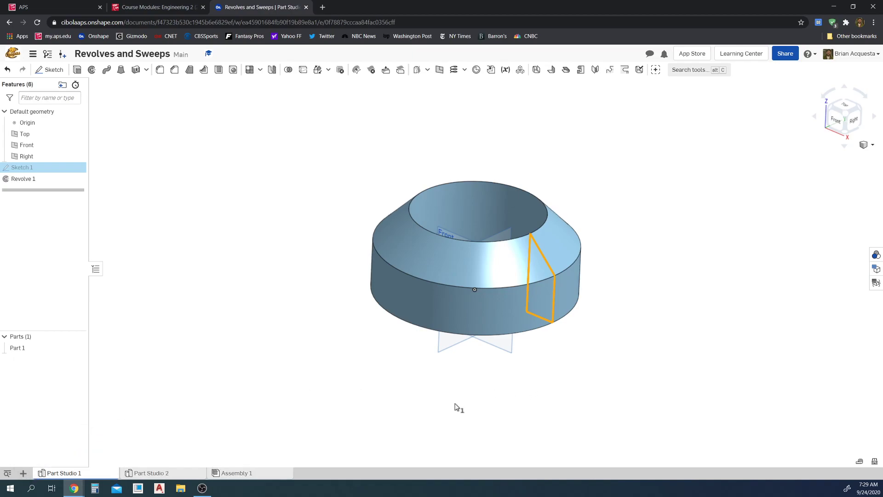
left_click(183, 477)
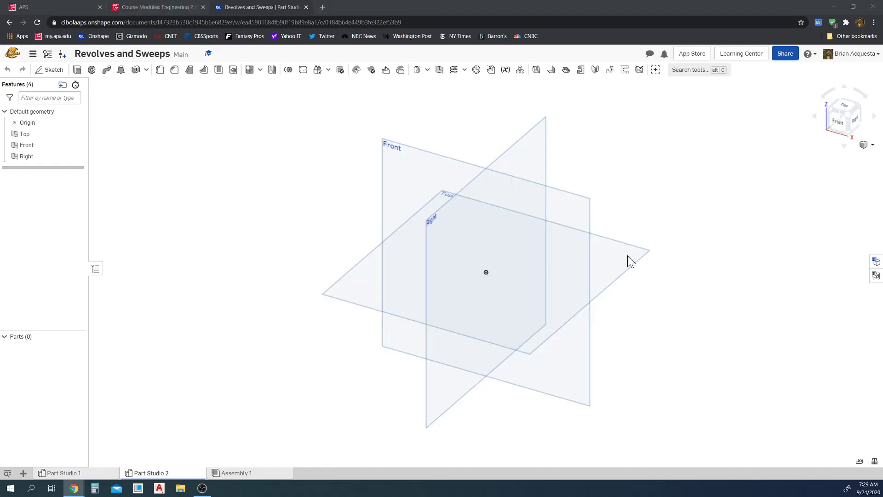
left_click(647, 190)
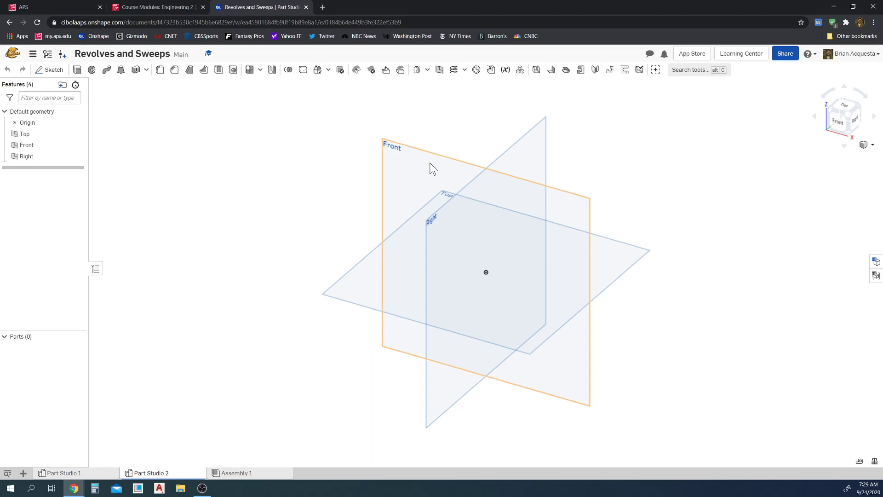
Start a sketch on the Front plane of Part Studio 2, facing it head-on with the default planes hidden
left_click(389, 173)
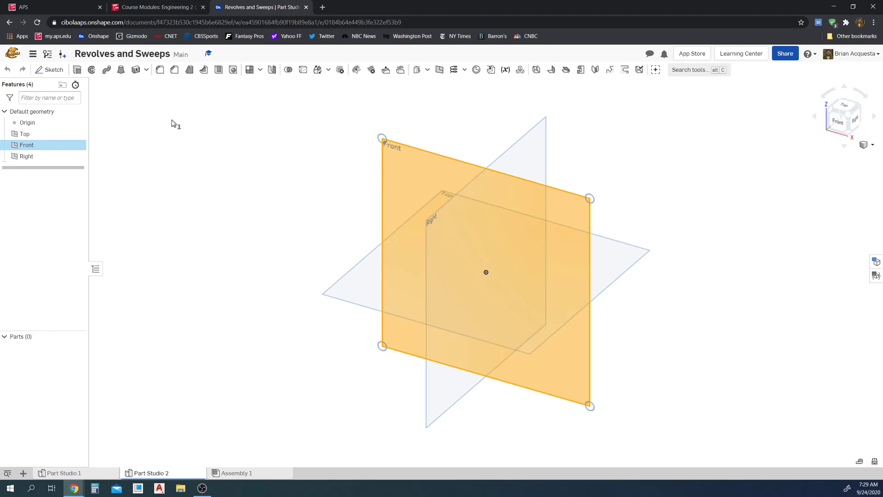
left_click(54, 70)
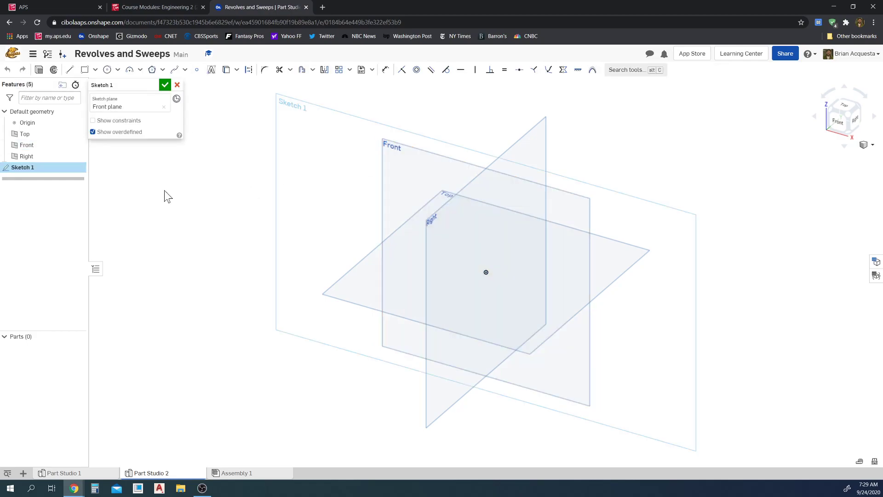
key("n")
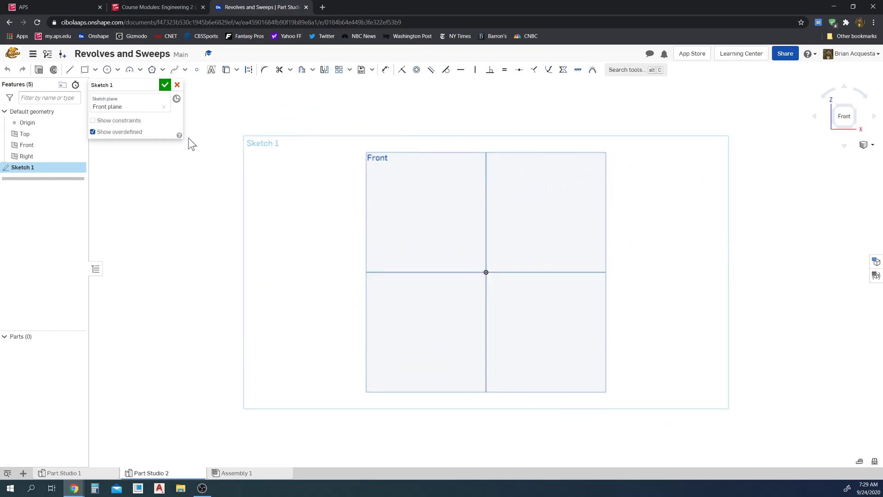
key("p")
Sketch a stepped three-line path from the origin: up about 1.71 in, across about 1.61 in, and vertically up again
left_click(70, 69)
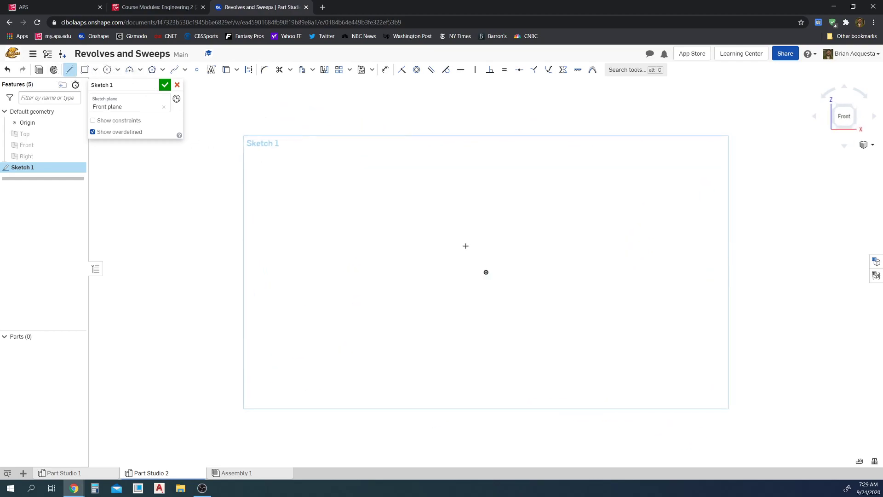
left_click(486, 272)
left_click(486, 204)
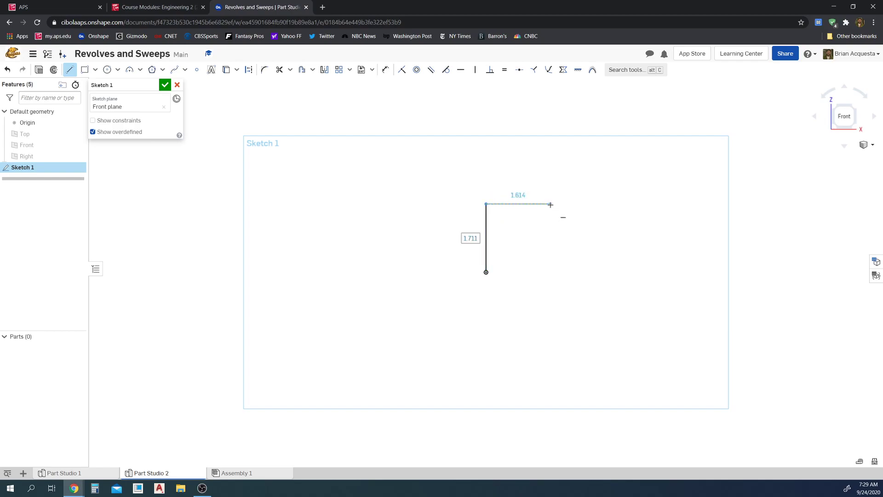
left_click(550, 204)
left_click(551, 119)
Dimension the path's lower vertical segment to 2 in
left_click(385, 70)
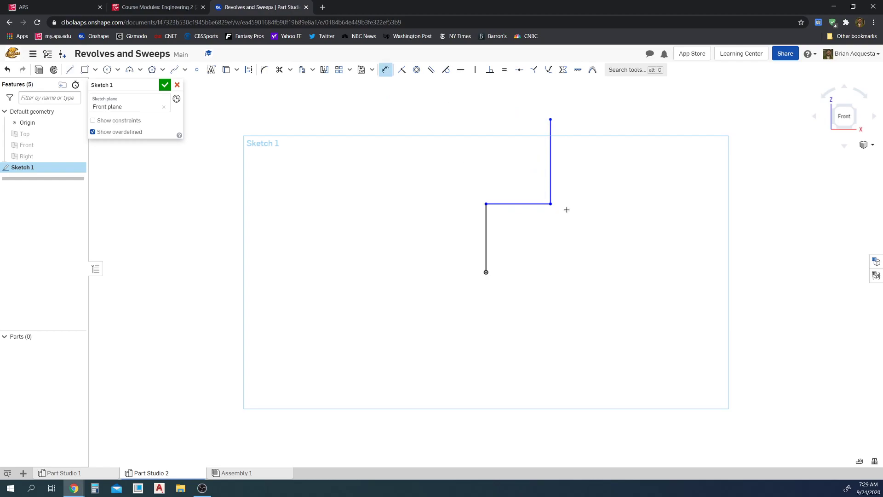
left_click(488, 241)
left_click(433, 240)
type("2")
key("Return")
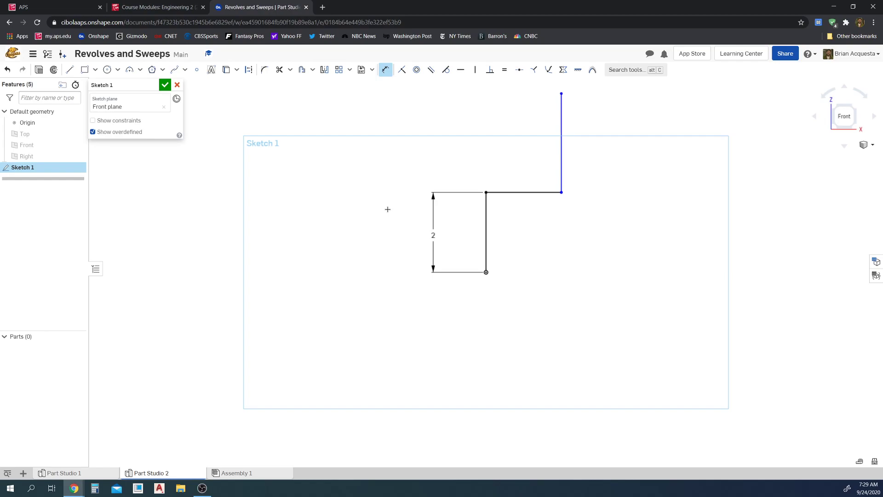
Dimension the path's horizontal segment to 1.5 in and its upper vertical segment to 3 in
left_click(538, 194)
left_click(530, 220)
type("1.5")
key("Return")
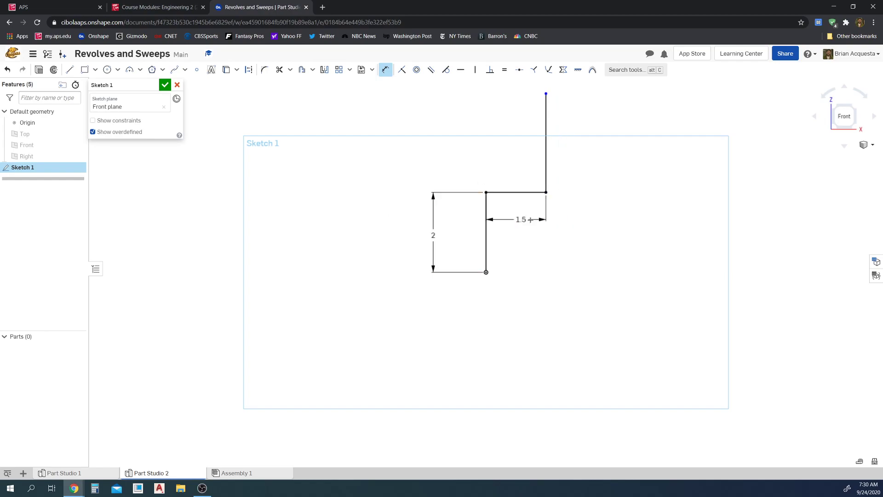
left_click(581, 150)
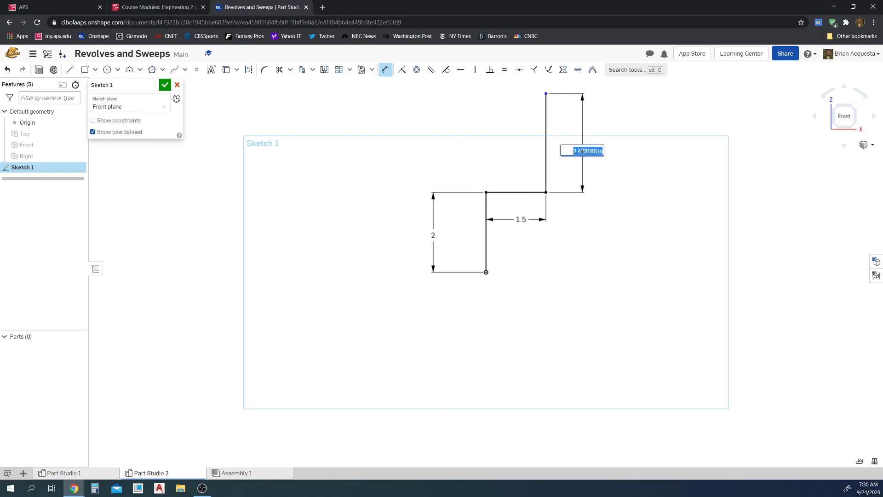
key("Return")
type("3")
key("Return")
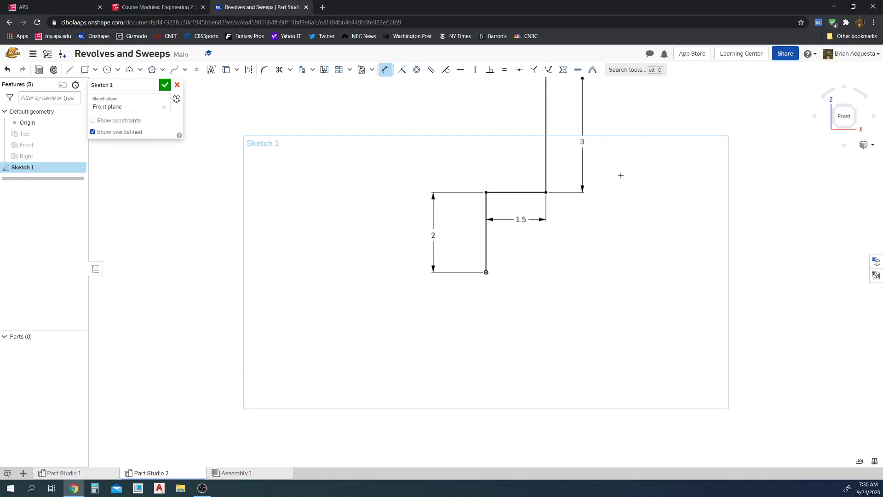
Fillet the path's lower corner, between the lower vertical and horizontal segments, with a 0.5 in radius
mouse_move(516, 143)
middle_mouse_down()
mouse_move(496, 188)
mouse_move(498, 232)
middle_mouse_up()
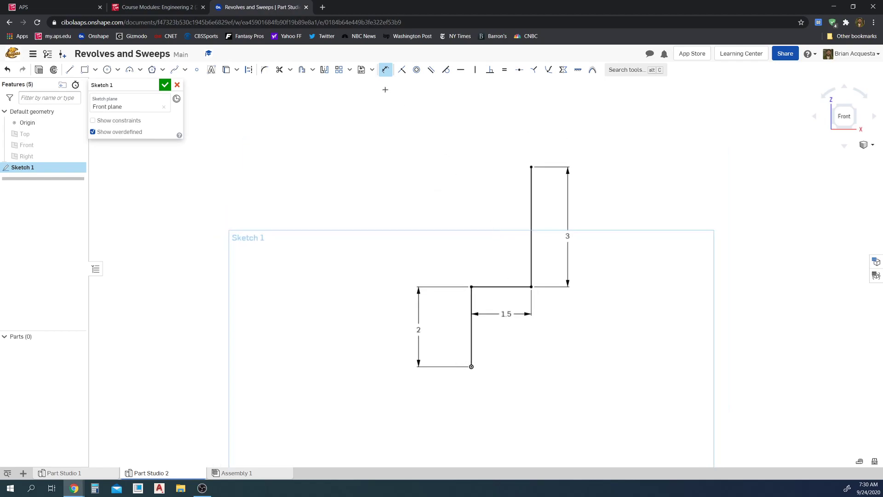
left_click(263, 73)
scroll(478, 303, "up", 3)
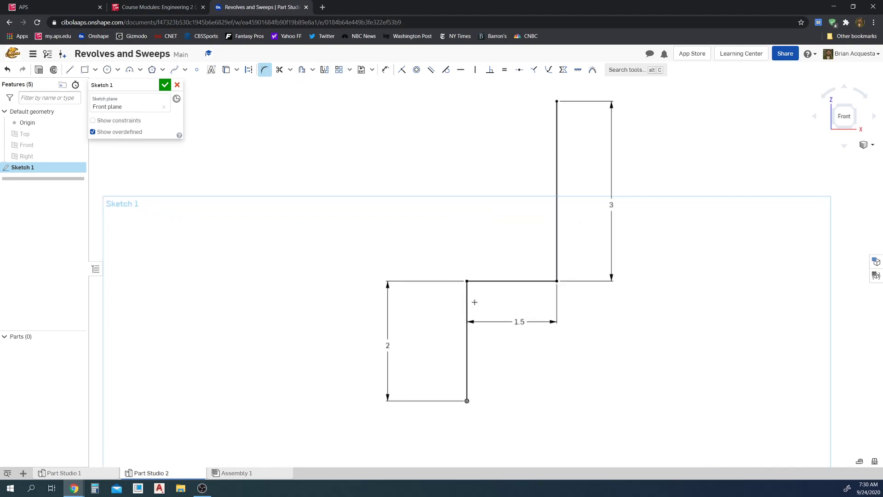
left_click(467, 304)
left_click(485, 280)
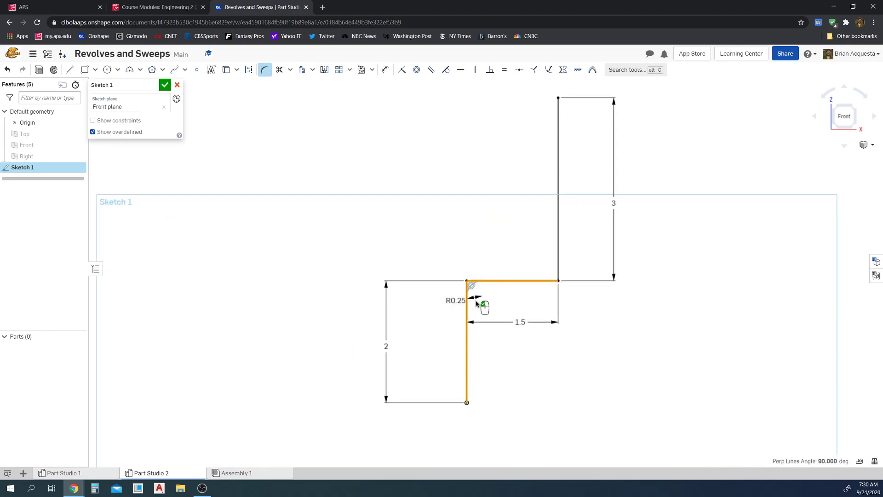
left_click(458, 302)
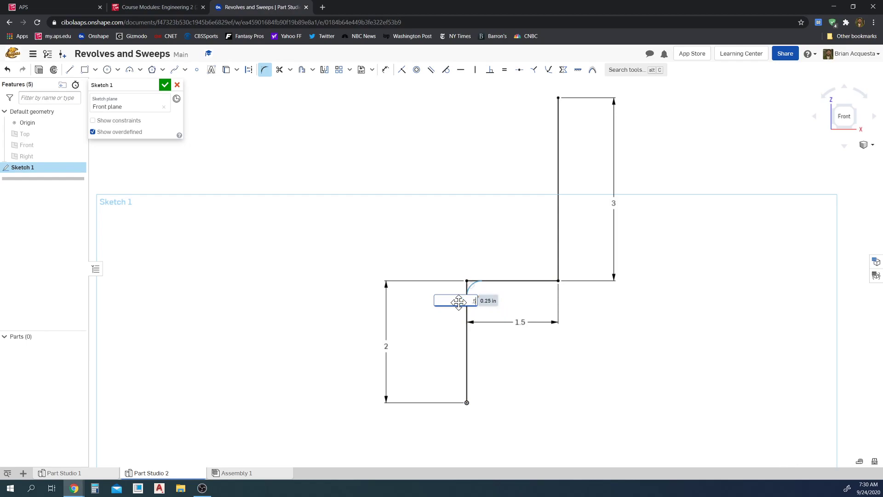
type(".5")
key("Return")
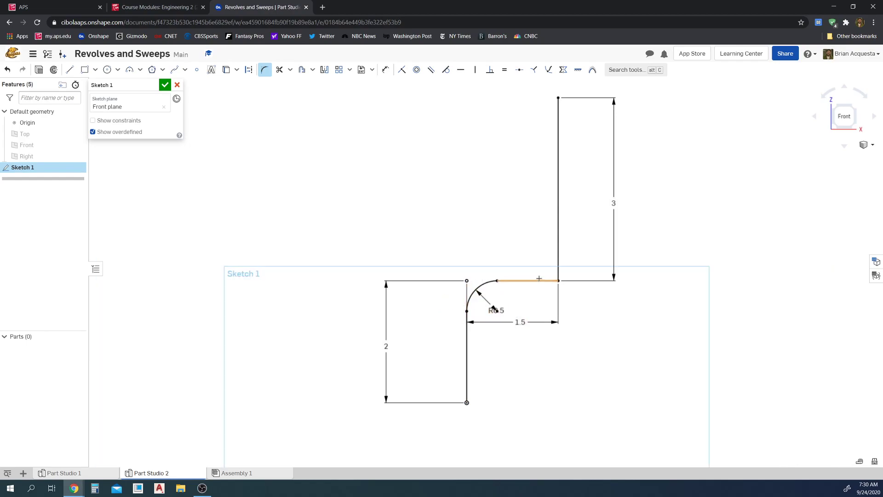
Fillet the corner between the horizontal and upper vertical segments with a 0.5 in radius and finish the path sketch
left_click(558, 270)
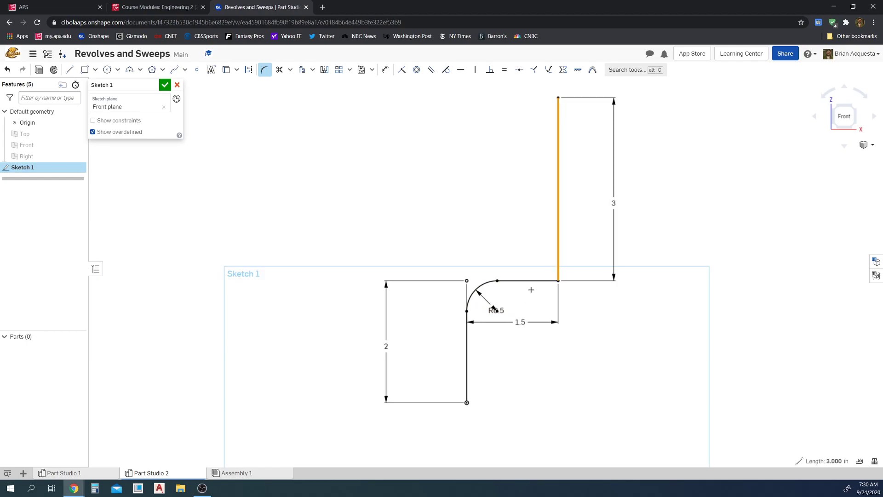
left_click(529, 280)
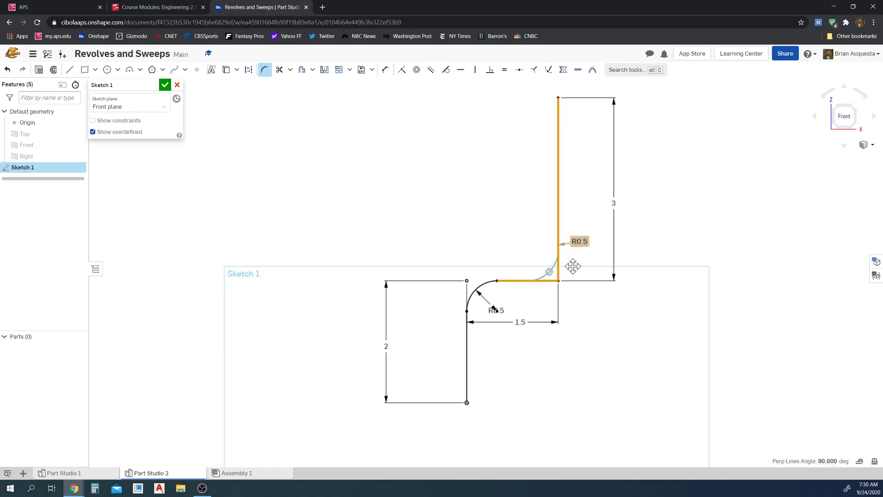
key("Return")
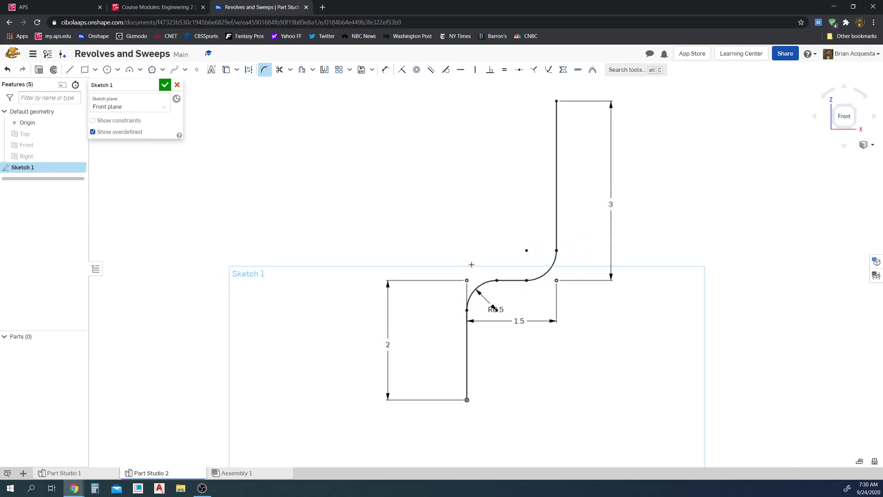
scroll(484, 271, "down", 3)
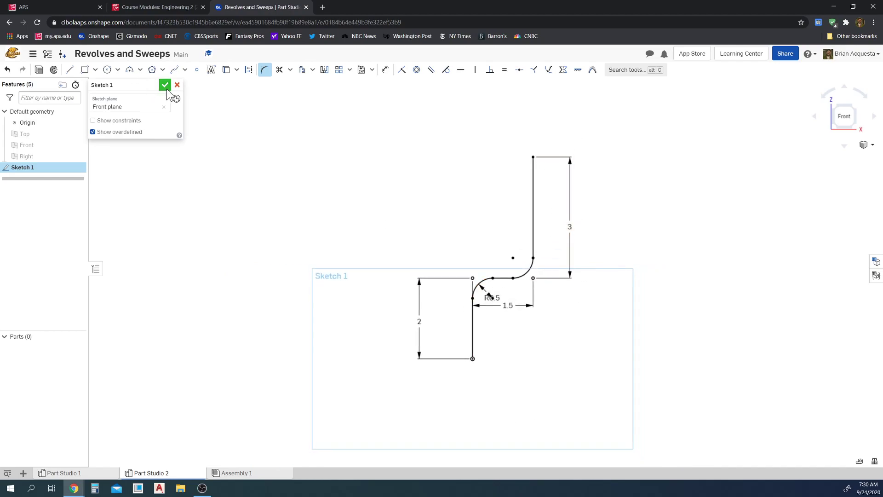
left_click(165, 85)
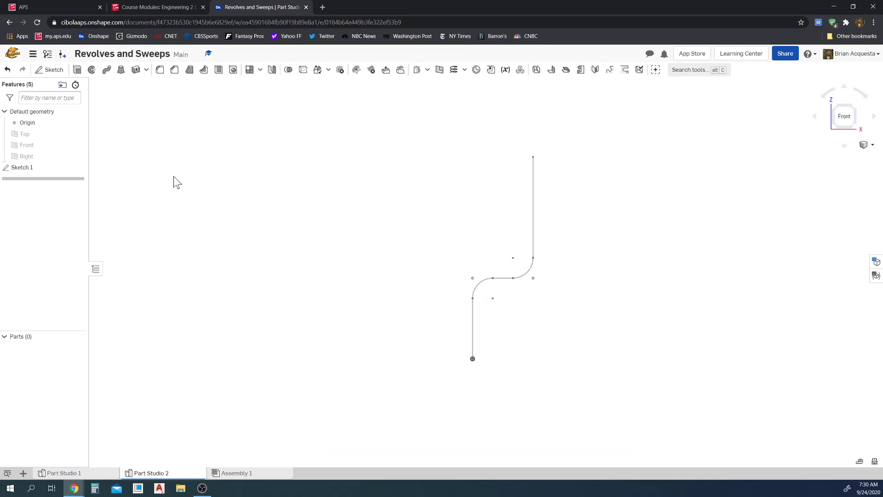
Show the default planes and start a new sketch on the Top plane, viewed head-on
key("p")
right_click_drag(661, 292, 655, 342)
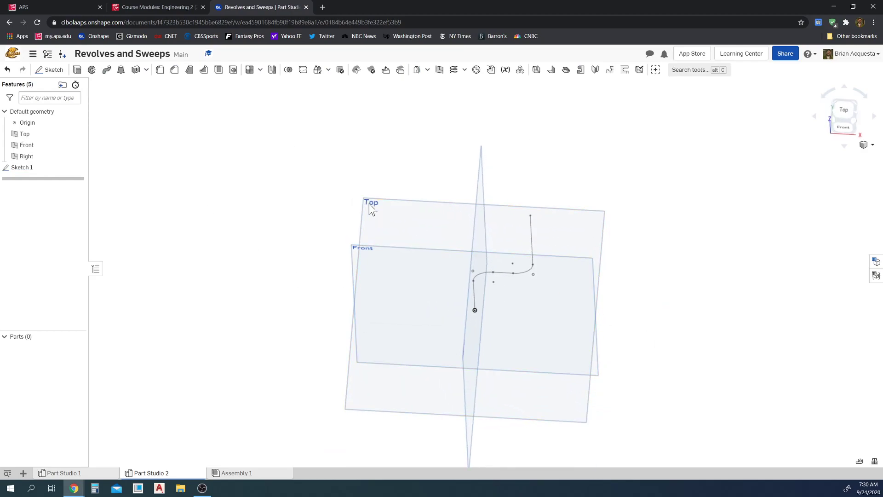
left_click(382, 216)
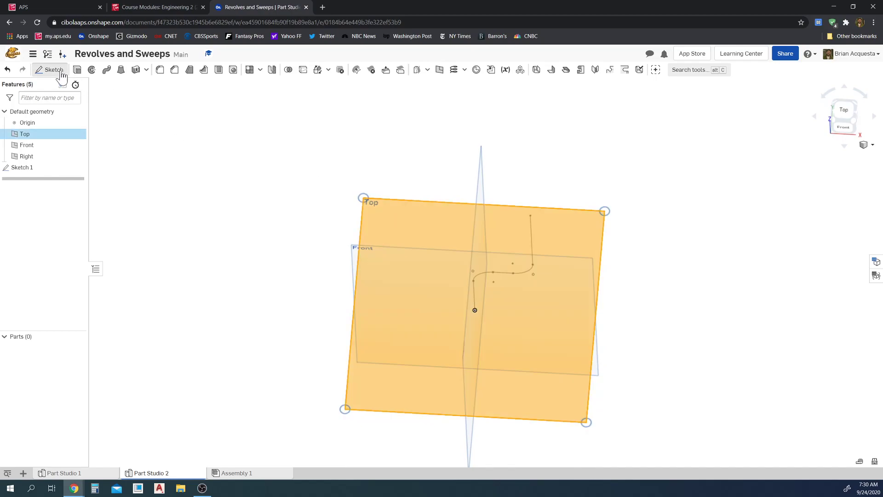
left_click(62, 74)
key("n")
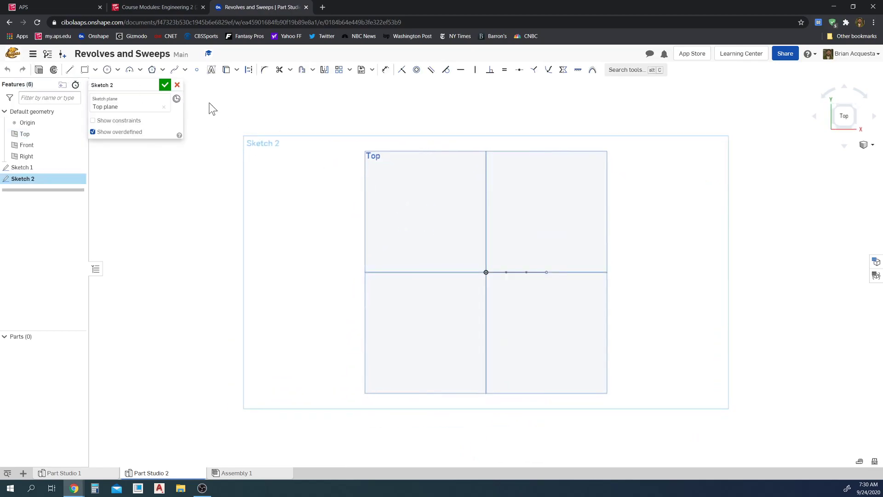
Draw a circle centred on the origin, dimension its diameter to 0.25 in and finish the sketch
left_click(107, 70)
left_click(486, 272)
left_click(496, 263)
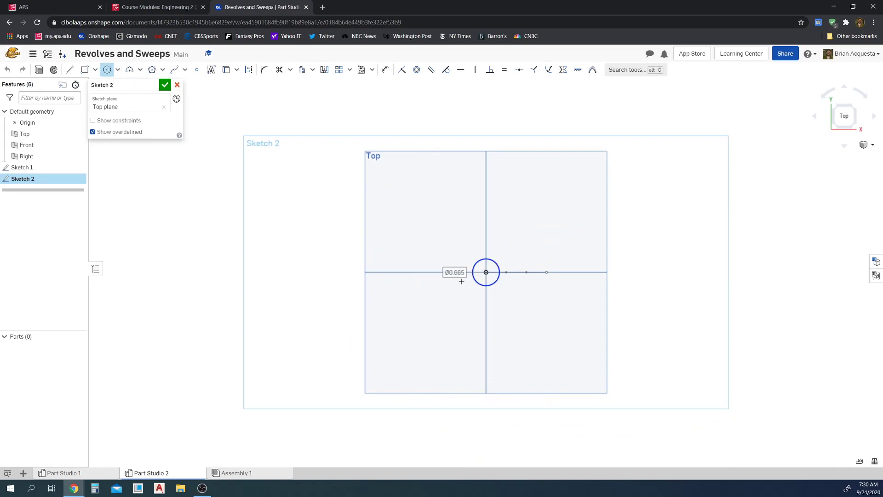
left_click(385, 70)
left_click(495, 262)
left_click(514, 239)
type(".25")
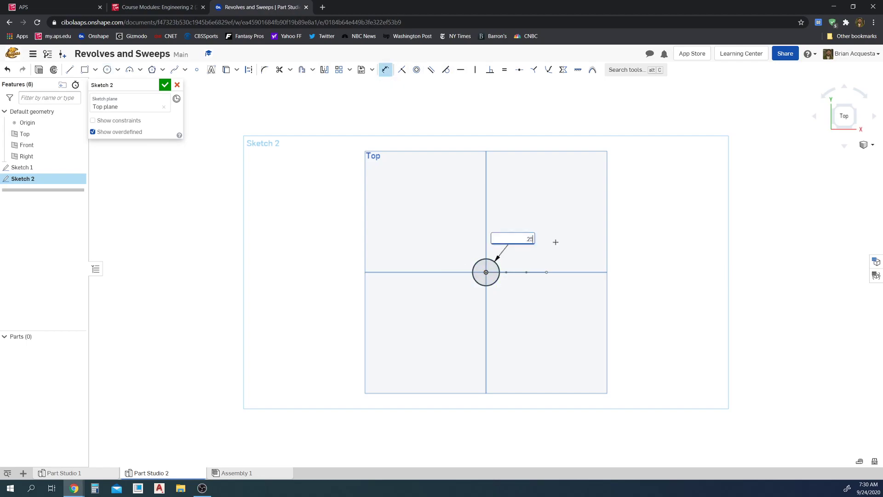
key("Return")
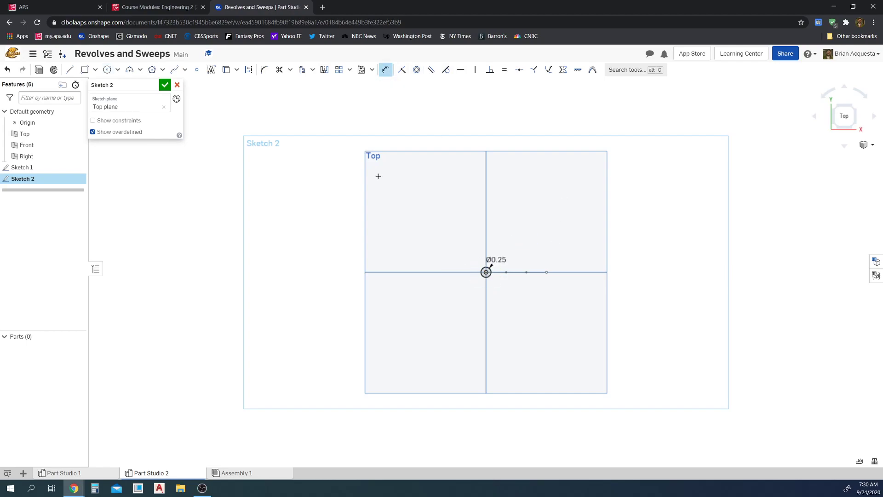
left_click(164, 84)
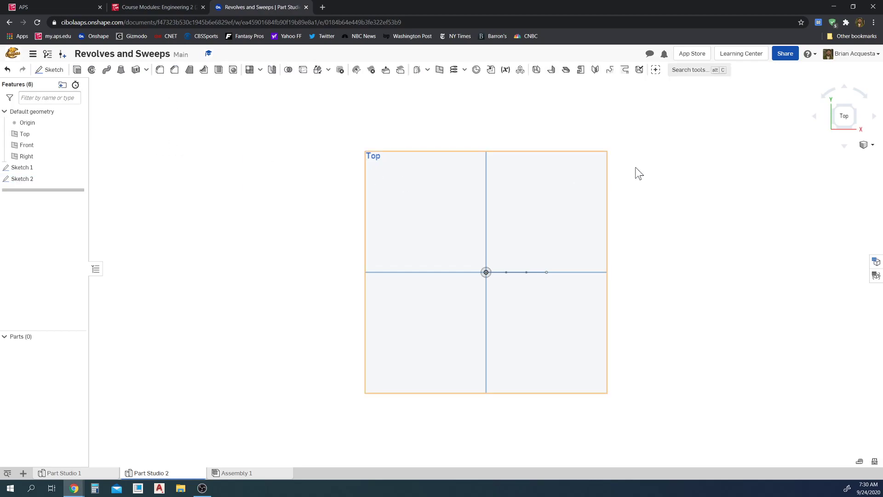
In an isometric view, sweep the Sketch 2 circle along the Sketch 1 path as a new solid
left_click(872, 145)
left_click(867, 156)
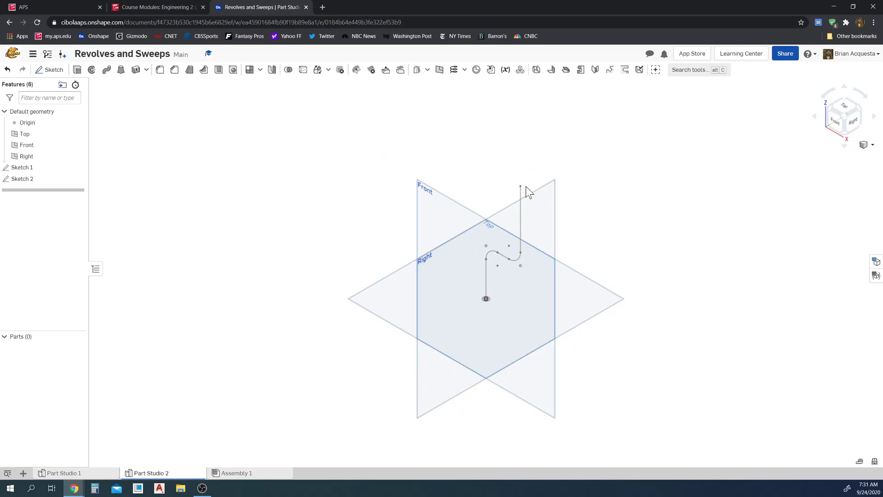
left_click(108, 74)
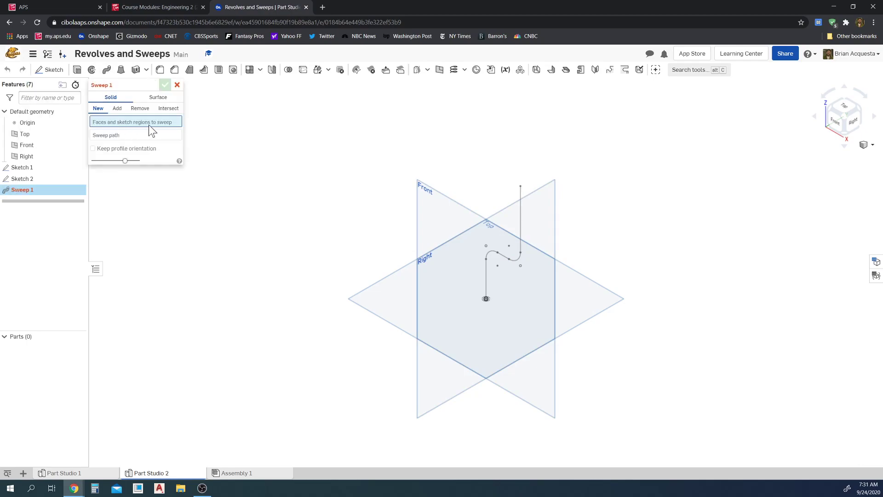
left_click(47, 181)
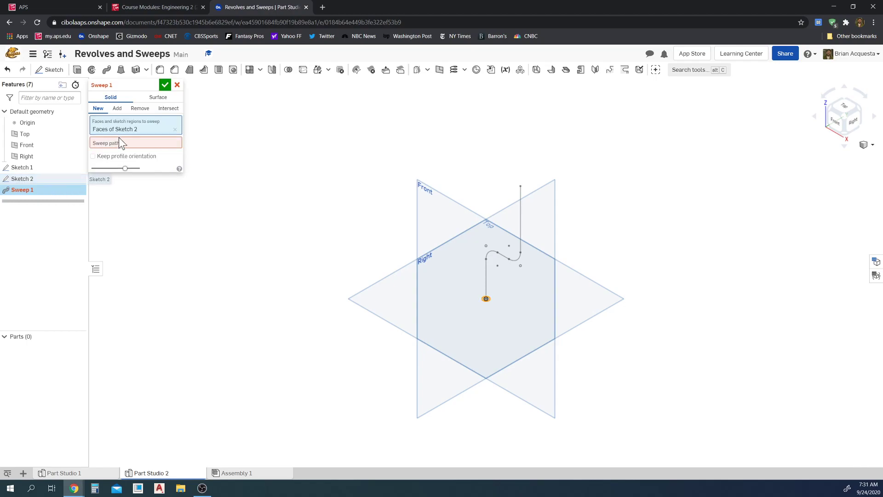
left_click(44, 169)
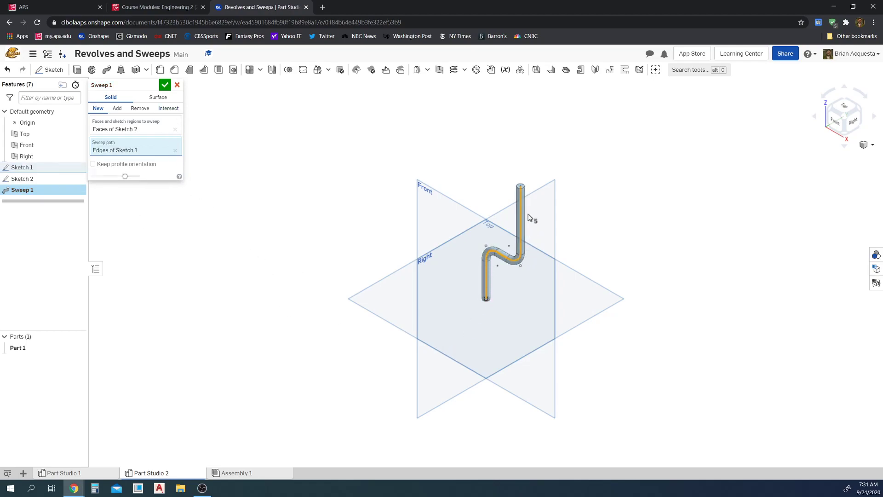
left_click(164, 85)
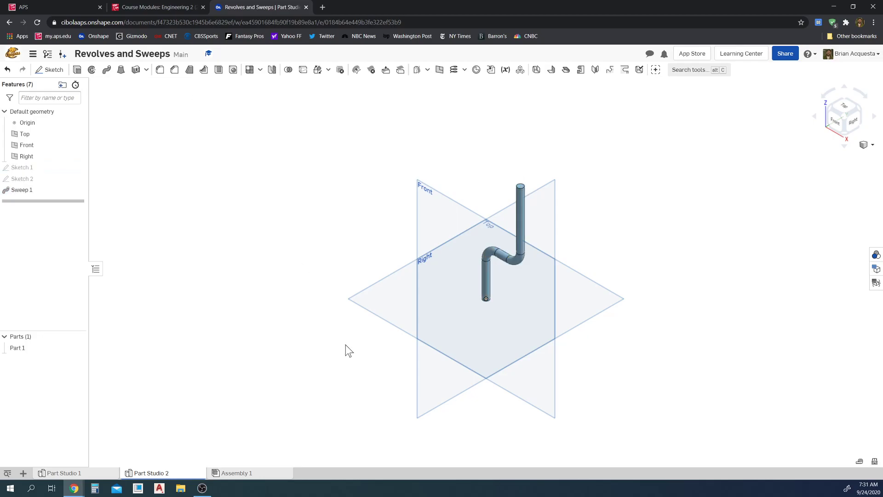
right_click_drag(344, 351, 440, 333)
scroll(492, 318, "up", 4)
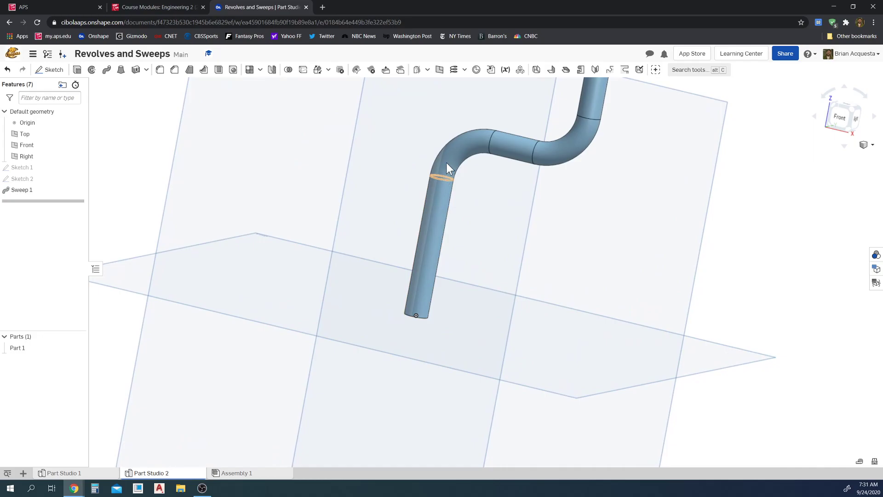
scroll(561, 148, "down", 5)
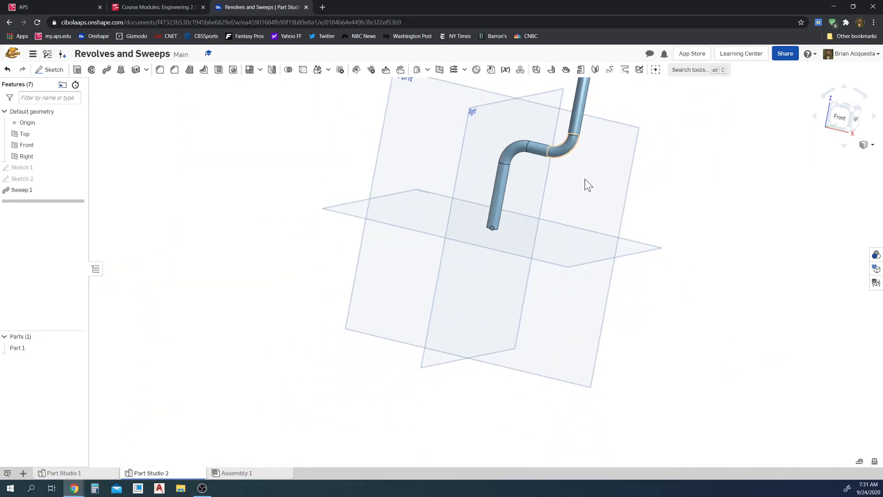
right_click_drag(592, 185, 609, 204)
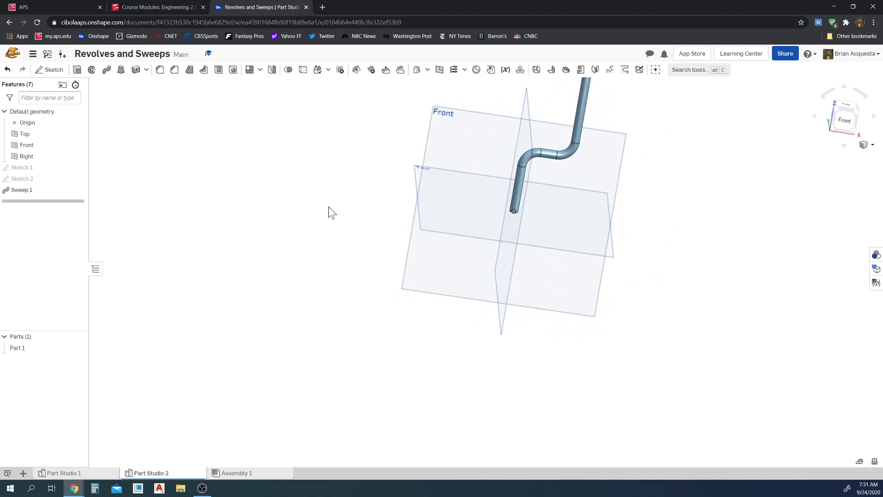
right_click_drag(395, 174, 385, 189)
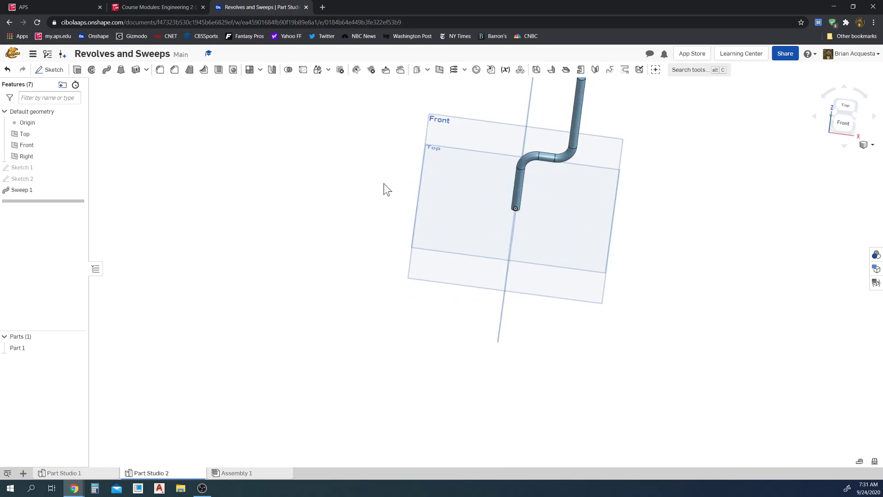